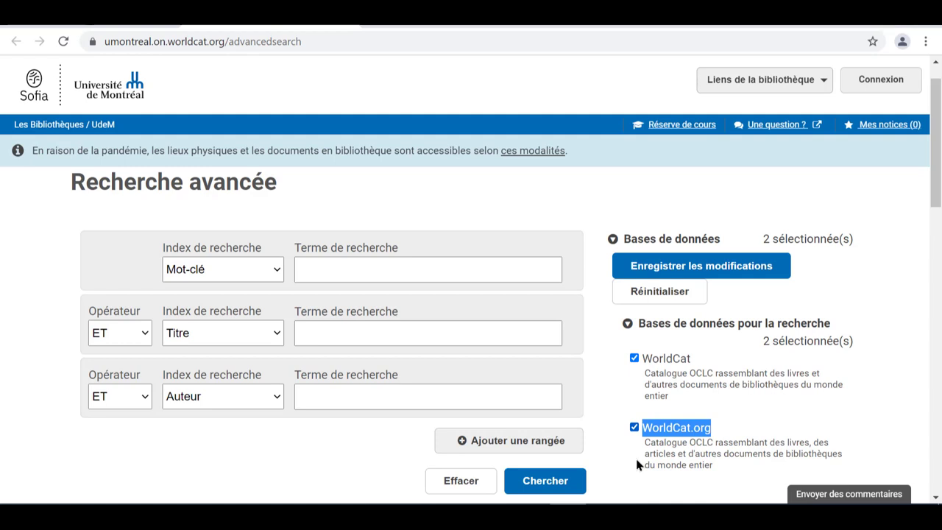
# Exclude the WorldCat.org database from the search and save the database selection.
pyautogui.click(635, 427)
pyautogui.click(739, 266)
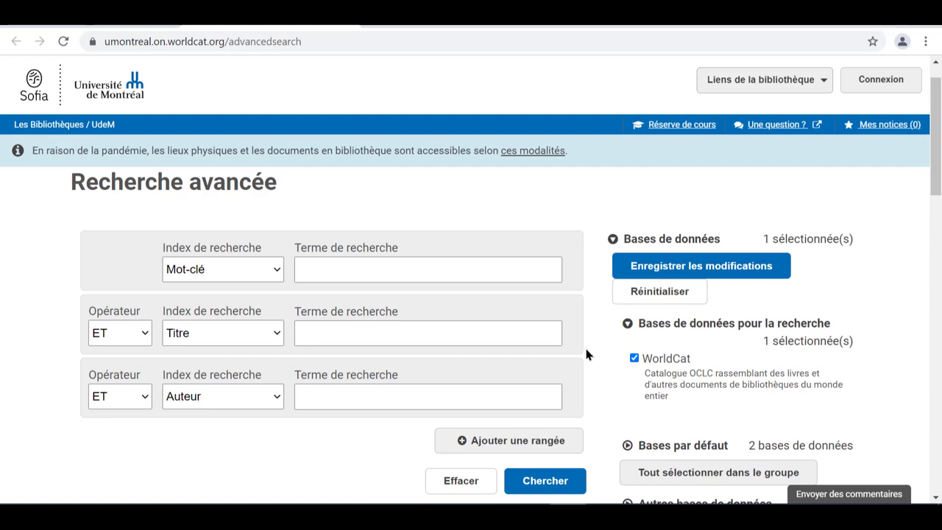
# Enter television, enfant and violence as the search terms of the first, second and third rows.
pyautogui.click(386, 269)
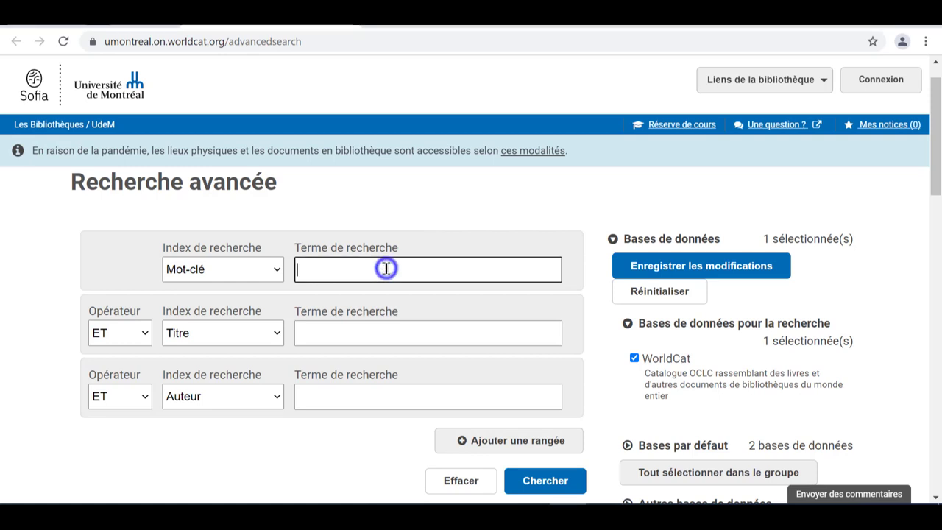
pyautogui.write('television')
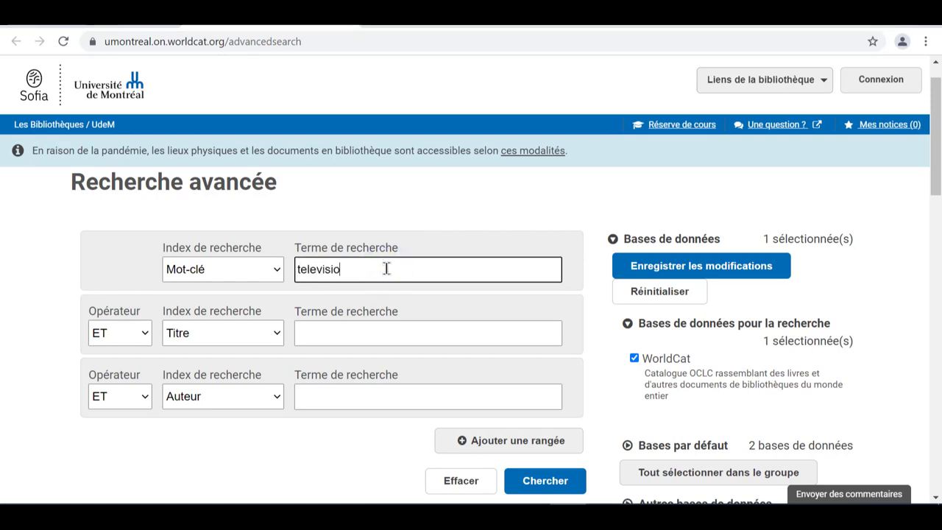
pyautogui.click(372, 329)
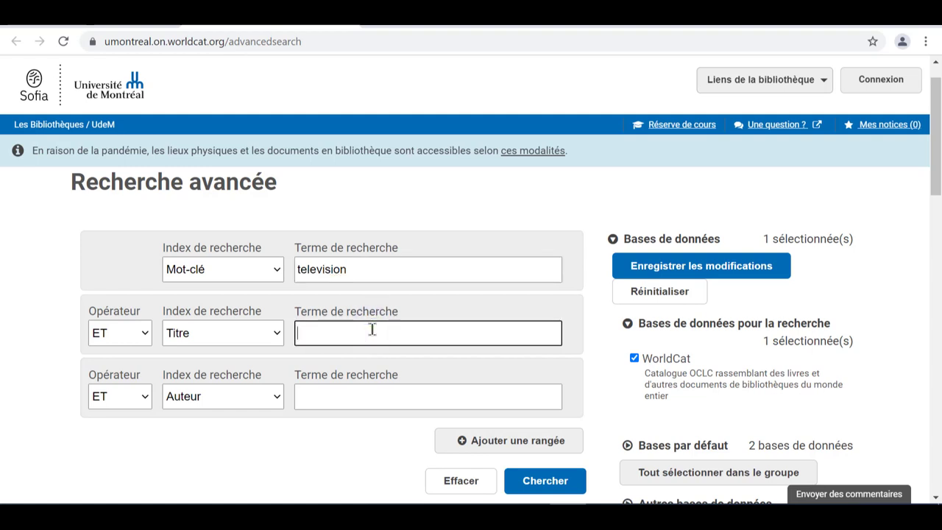
pyautogui.write('enfant')
pyautogui.click(368, 390)
pyautogui.write('v')
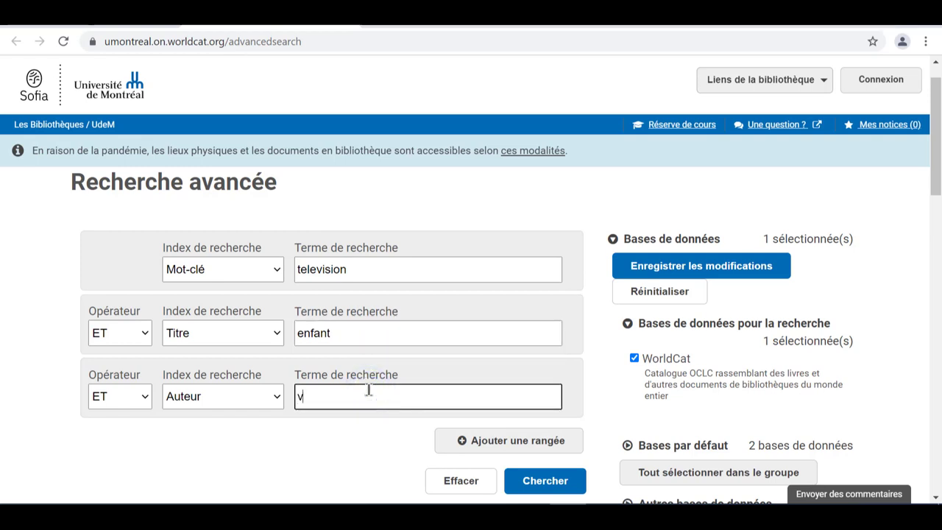
pyautogui.write('iolence')
pyautogui.click(603, 173)
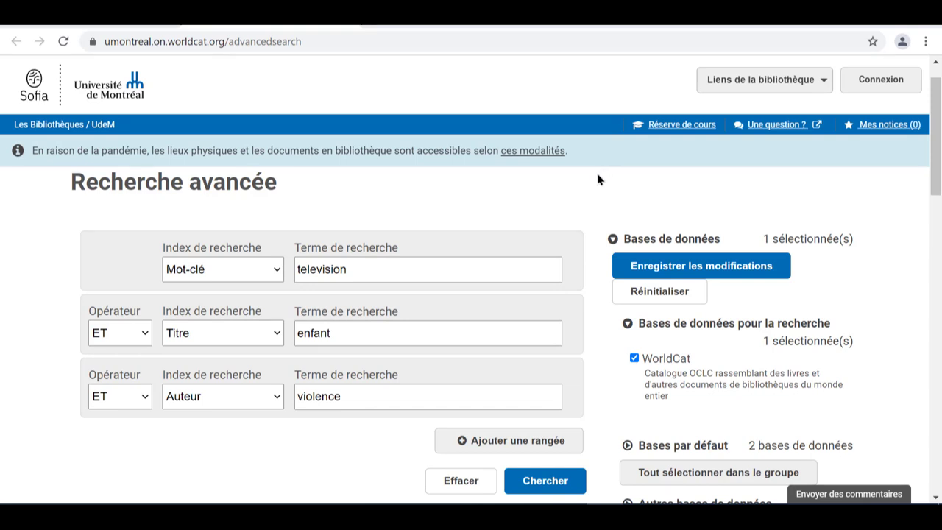
# Set the search index of the enfant and violence rows to Mot-clé.
pyautogui.click(219, 337)
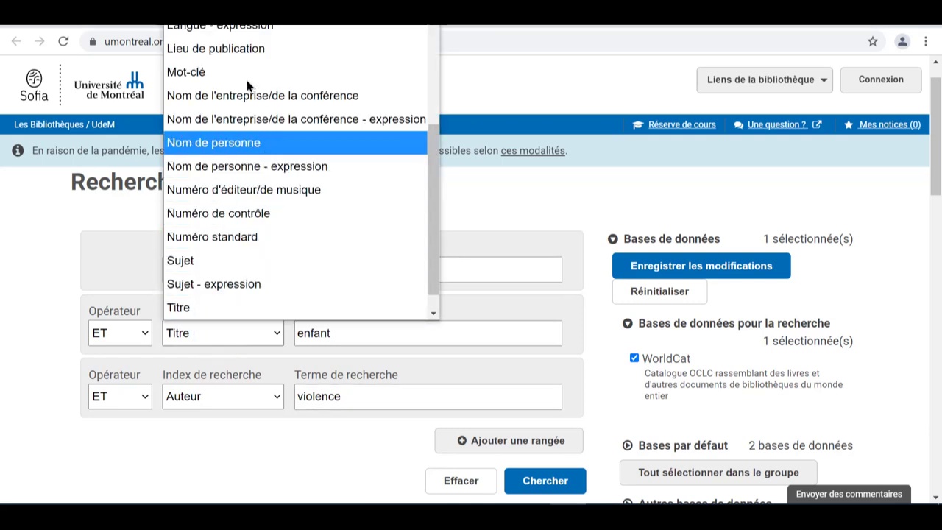
pyautogui.click(231, 69)
pyautogui.click(201, 384)
pyautogui.click(231, 133)
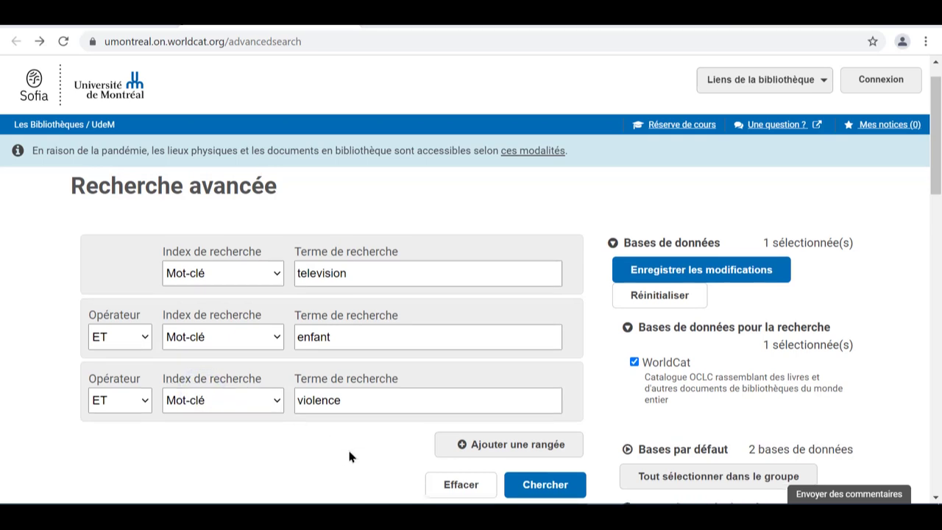
# Keep ET as the operator of the violence row, run the search and check the number of results.
pyautogui.click(131, 404)
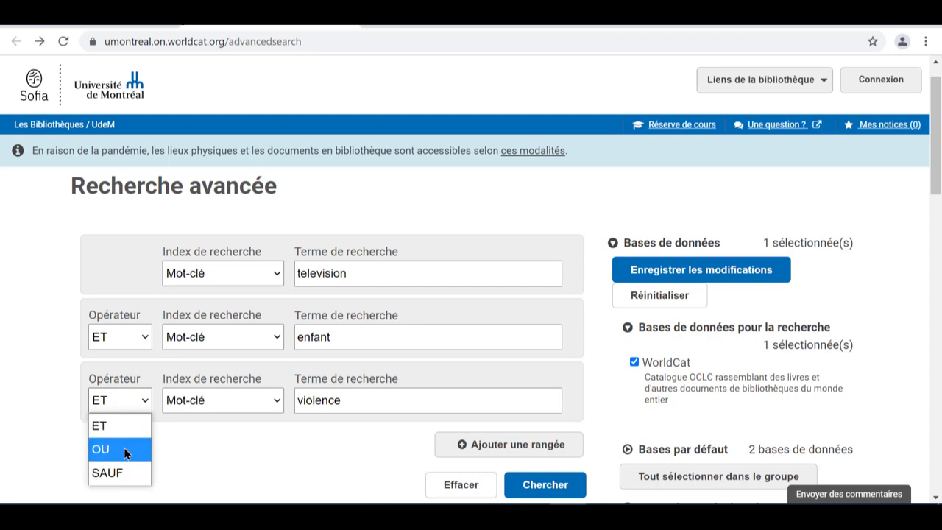
pyautogui.click(352, 461)
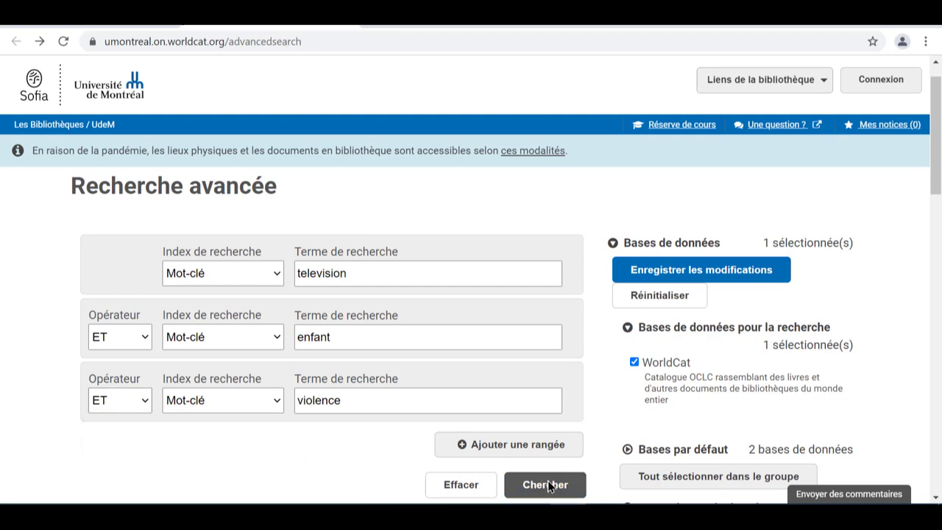
pyautogui.click(548, 483)
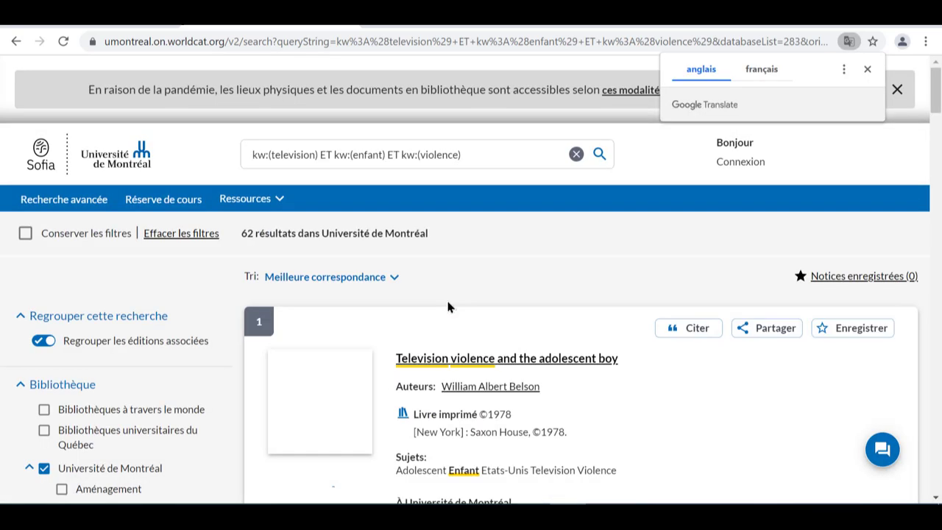
pyautogui.click(434, 233)
pyautogui.moveTo(434, 233); pyautogui.dragTo(241, 235)
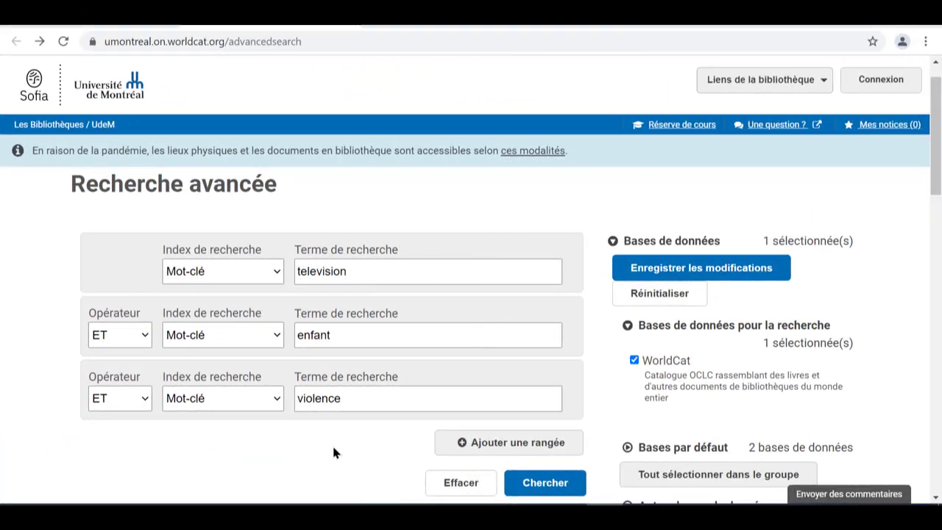
# Extend the first row to television OU "jeux video" and truncate the second row's term as enfant*.
pyautogui.click(410, 266)
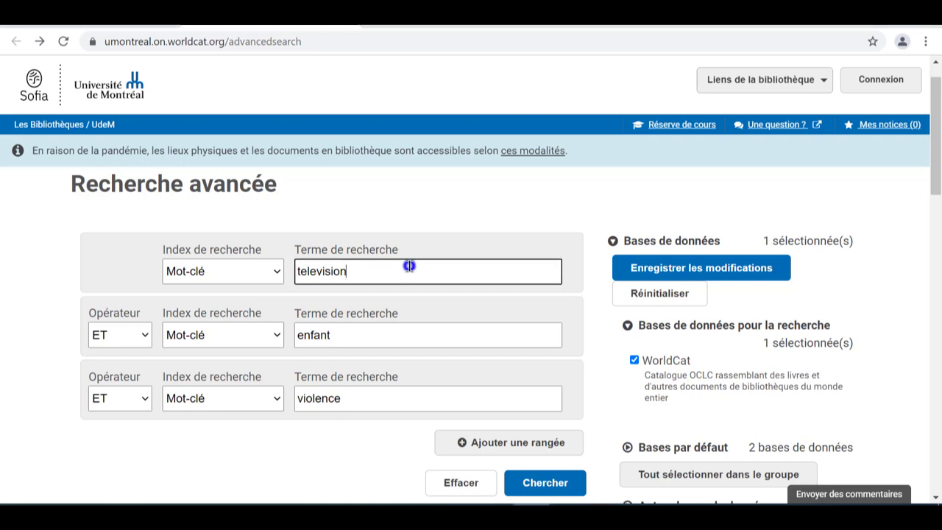
pyautogui.write('OU')
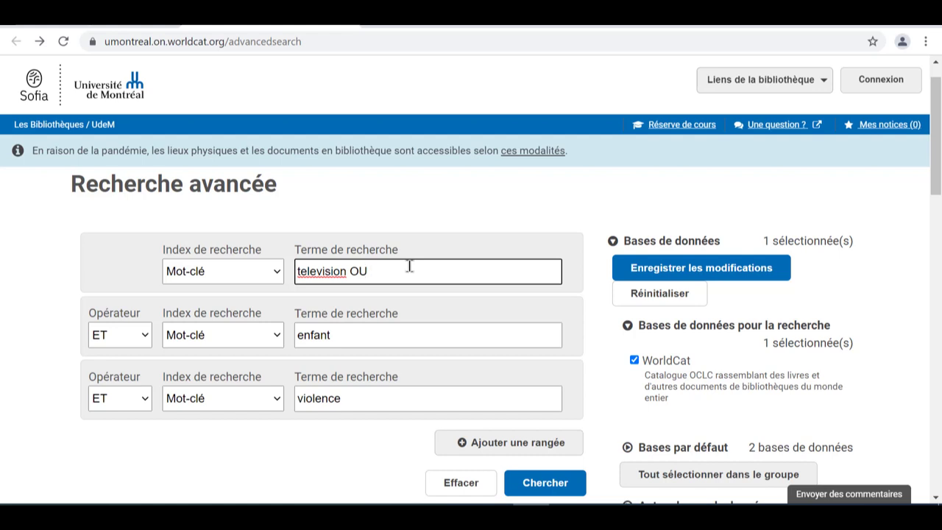
pyautogui.write('jeux video')
pyautogui.click(370, 270)
pyautogui.write('"')
pyautogui.click(397, 283)
pyautogui.write('"')
pyautogui.click(362, 333)
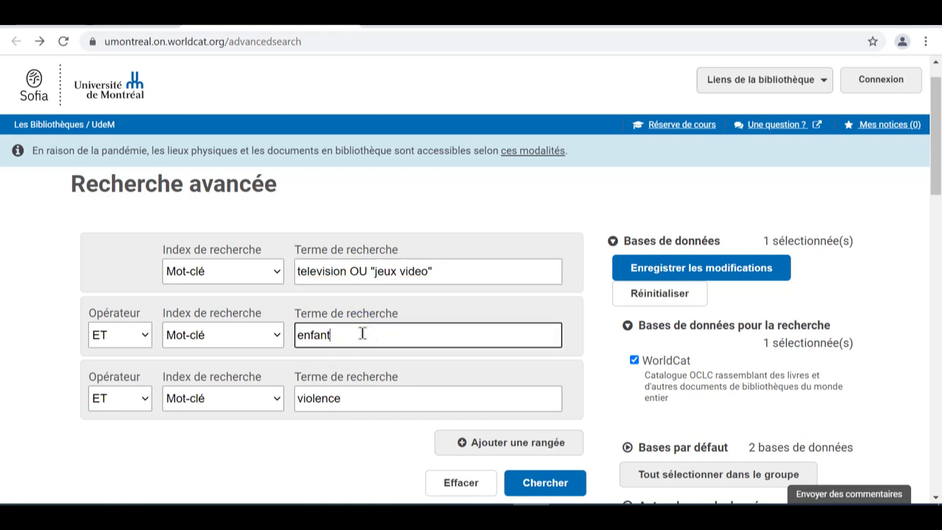
pyautogui.write('*')
# Add the English equivalents OU "video games" to the first row and OU child* to the second row.
pyautogui.click(443, 273)
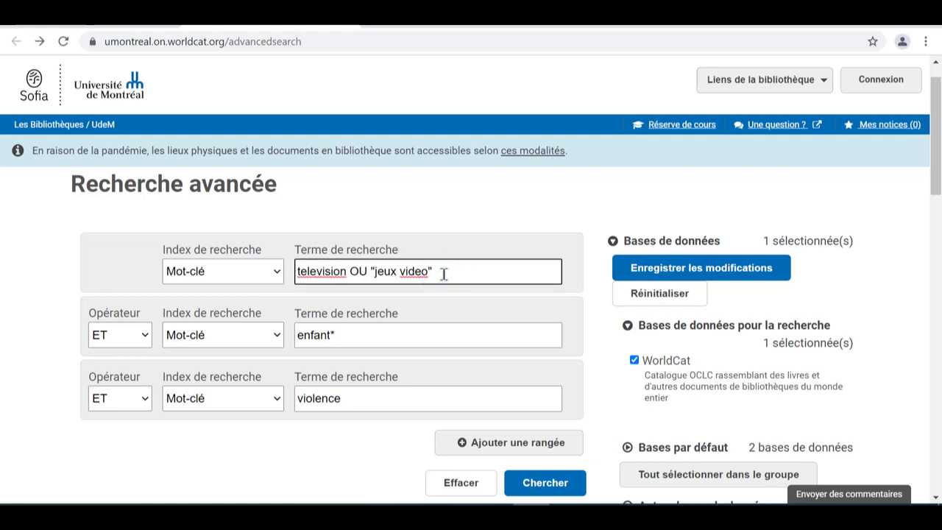
pyautogui.write('OU "video games')
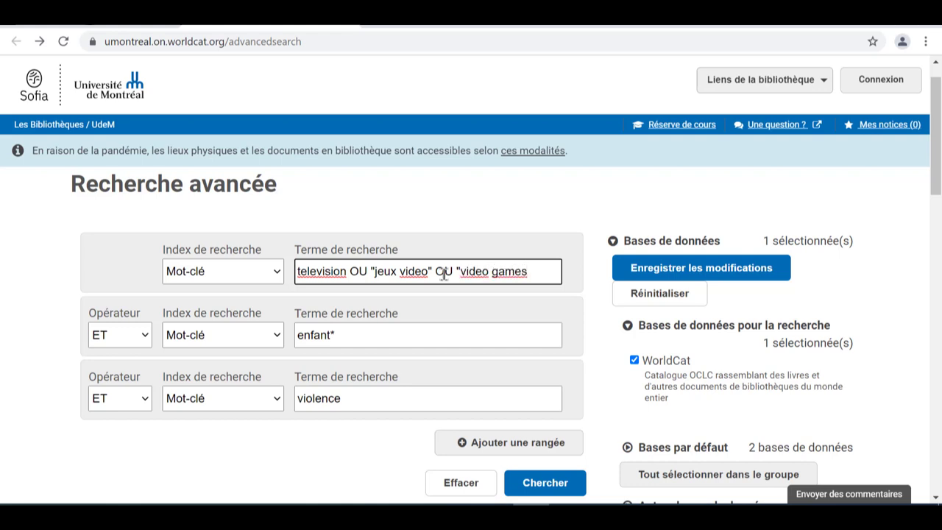
pyautogui.write('"')
pyautogui.click(421, 327)
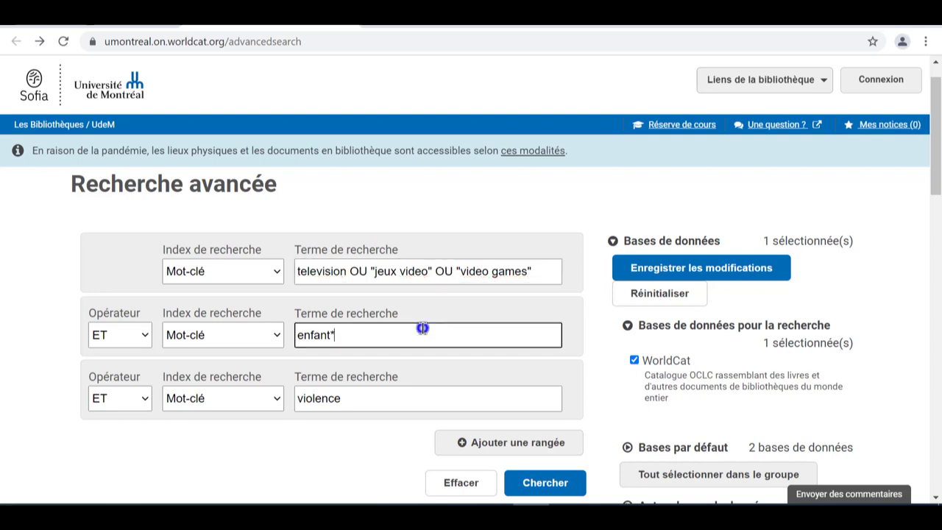
pyautogui.write('OU child*')
# Run the expanded search and check the number of results for Université de Montréal.
pyautogui.click(546, 483)
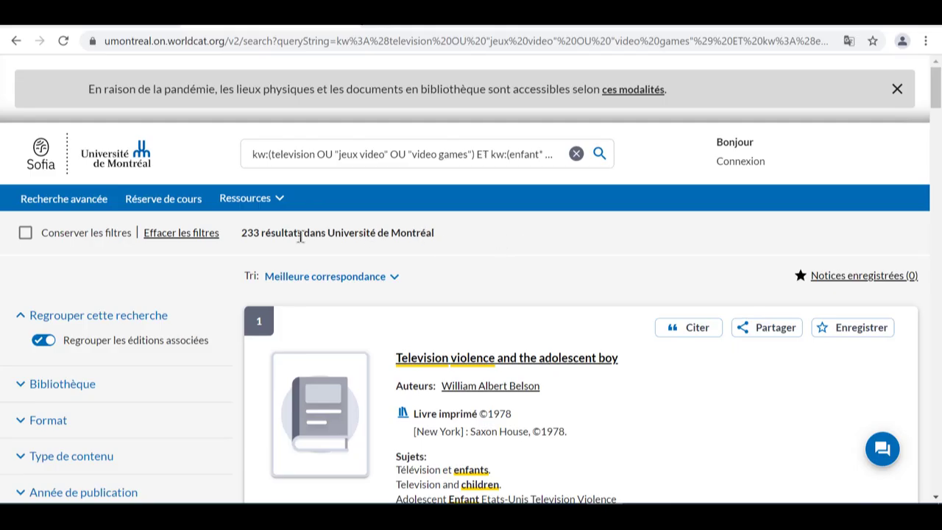
pyautogui.moveTo(242, 233); pyautogui.dragTo(433, 231)
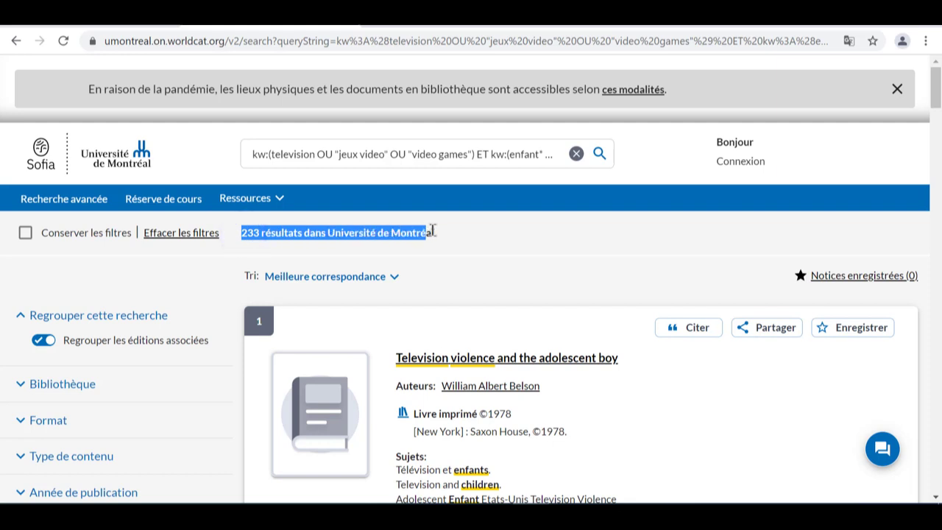
pyautogui.click(471, 261)
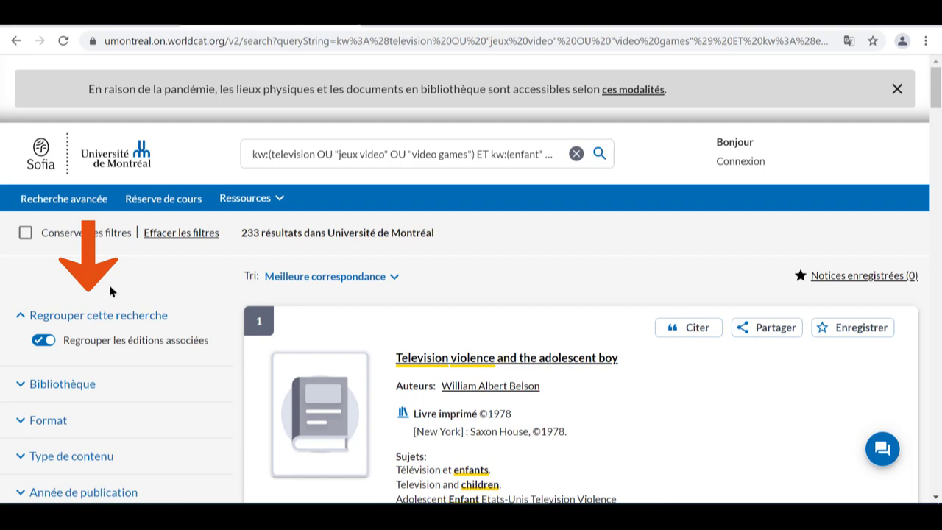
# Expand the Bibliothèque filter and examine its choices for Université de Montréal, Quebec university libraries and libraries worldwide.
pyautogui.click(101, 387)
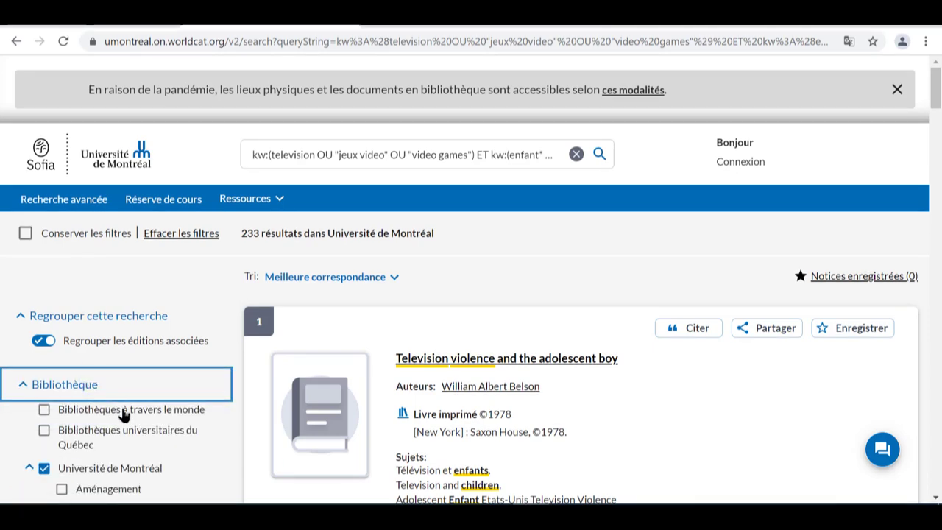
pyautogui.scroll(-2, 120, 412)
pyautogui.click(154, 398)
pyautogui.scroll(-2, 103, 415)
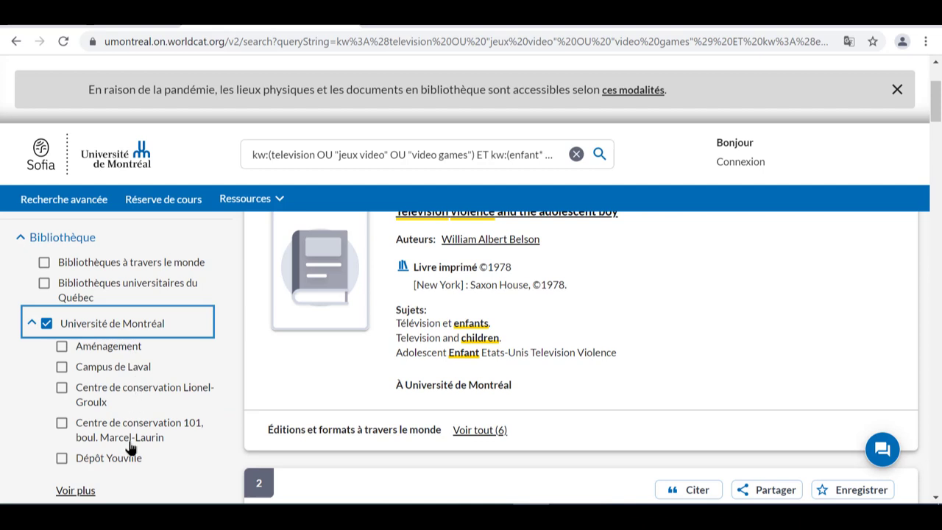
pyautogui.tripleClick(77, 297)
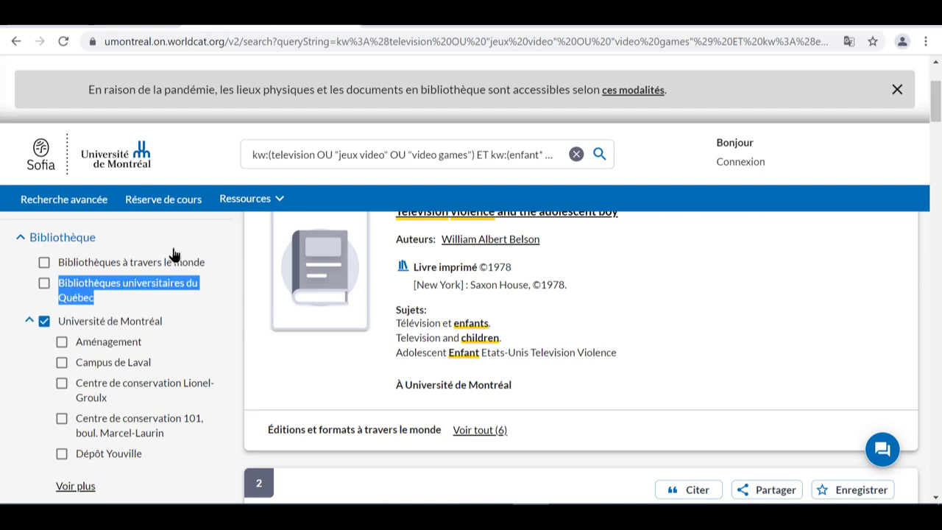
pyautogui.press('Tab')
pyautogui.moveTo(206, 262); pyautogui.dragTo(58, 264)
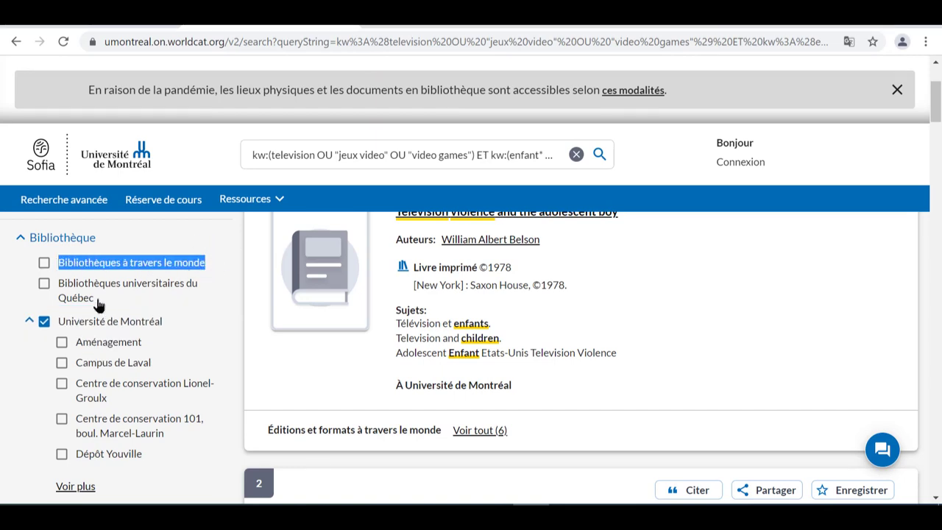
pyautogui.scroll(-2, 98, 304)
pyautogui.scroll(-1, 77, 349)
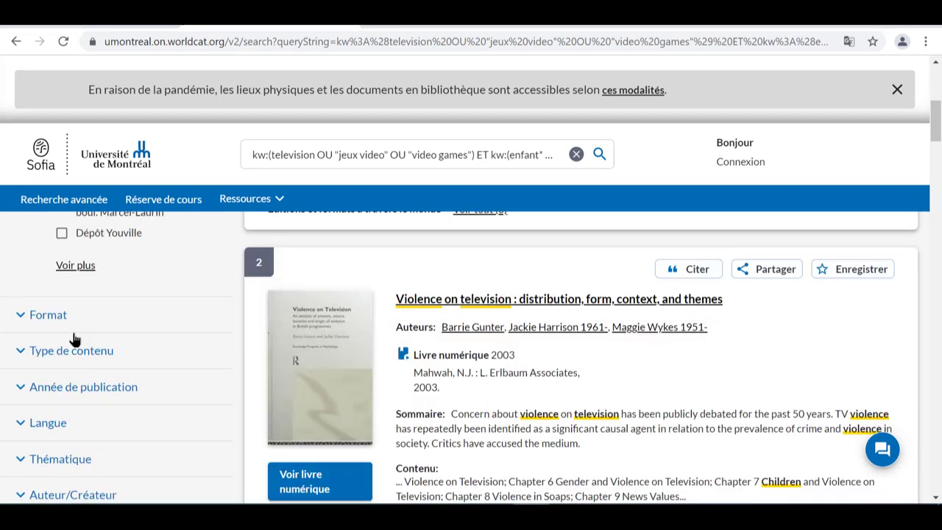
# Expand the Format filter and examine its book and video options, including Livre numérique.
pyautogui.click(67, 318)
pyautogui.scroll(-1, 118, 339)
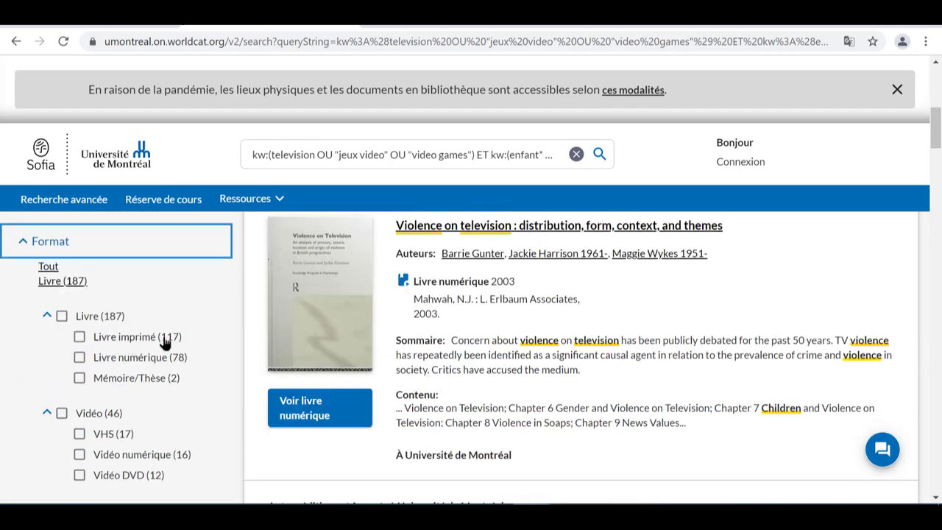
pyautogui.tripleClick(158, 357)
pyautogui.scroll(-1, 175, 408)
pyautogui.moveTo(176, 380); pyautogui.dragTo(102, 408)
pyautogui.scroll(-3, 129, 430)
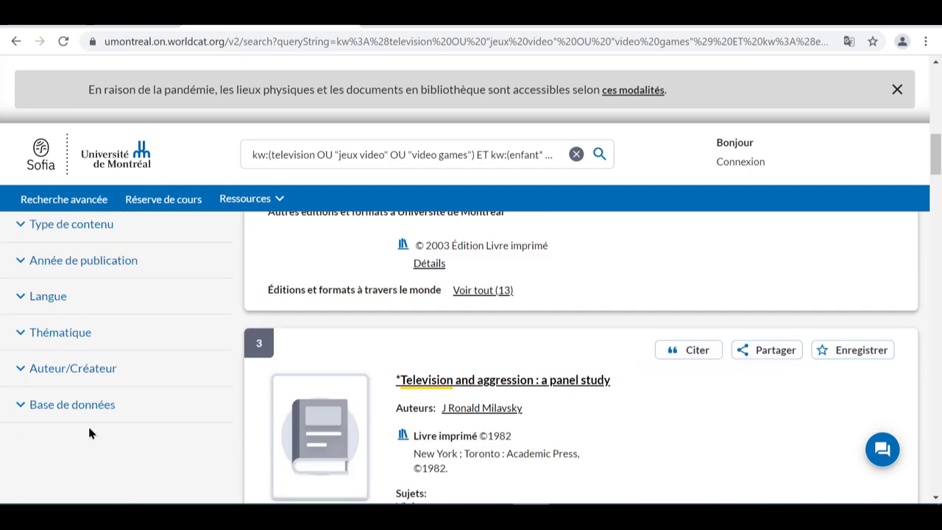
# Expand the Langue and Année de publication filters and examine the Français and 10 dernières années options.
pyautogui.click(60, 297)
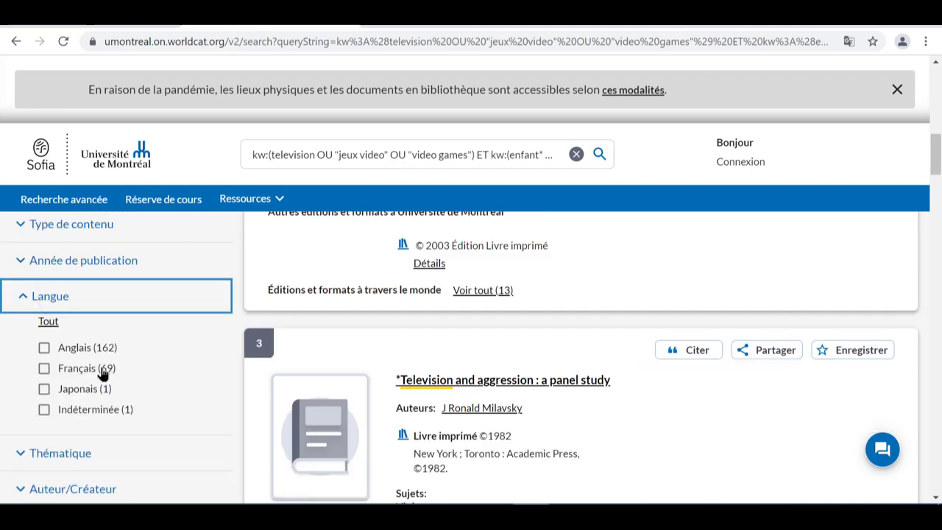
pyautogui.moveTo(101, 368); pyautogui.dragTo(57, 373)
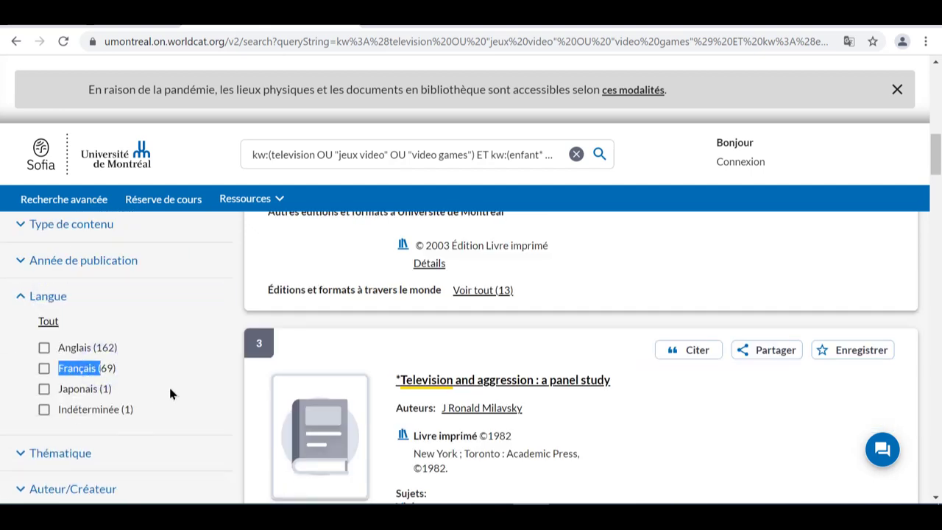
pyautogui.click(83, 260)
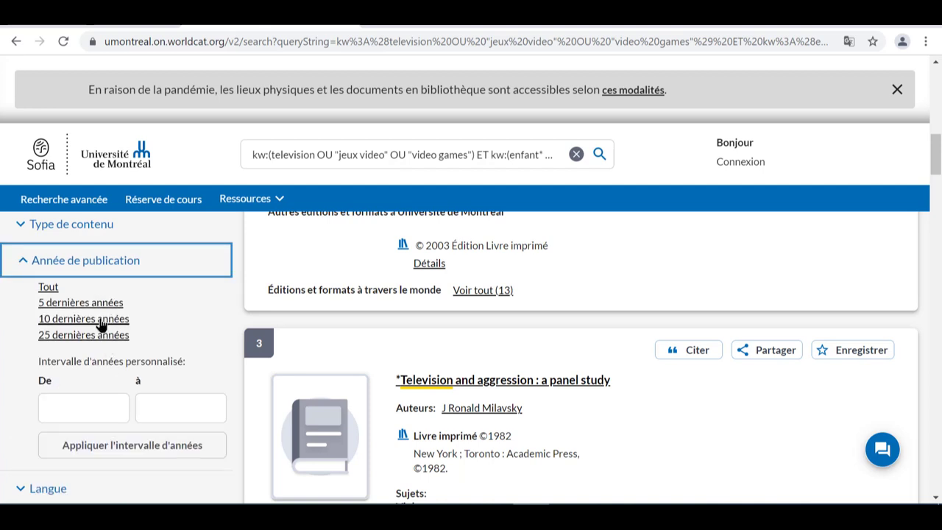
pyautogui.click(102, 326)
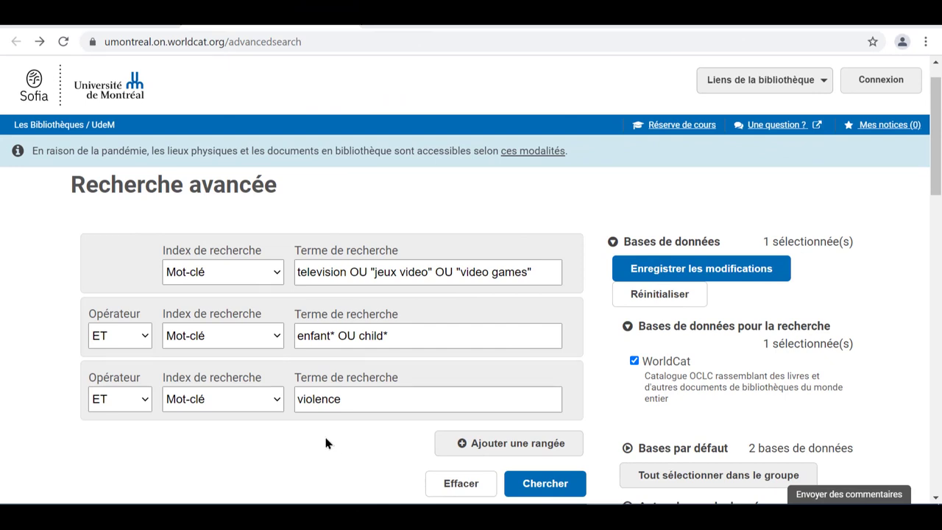
# Set the search index of all three term rows to Sujet.
pyautogui.click(240, 275)
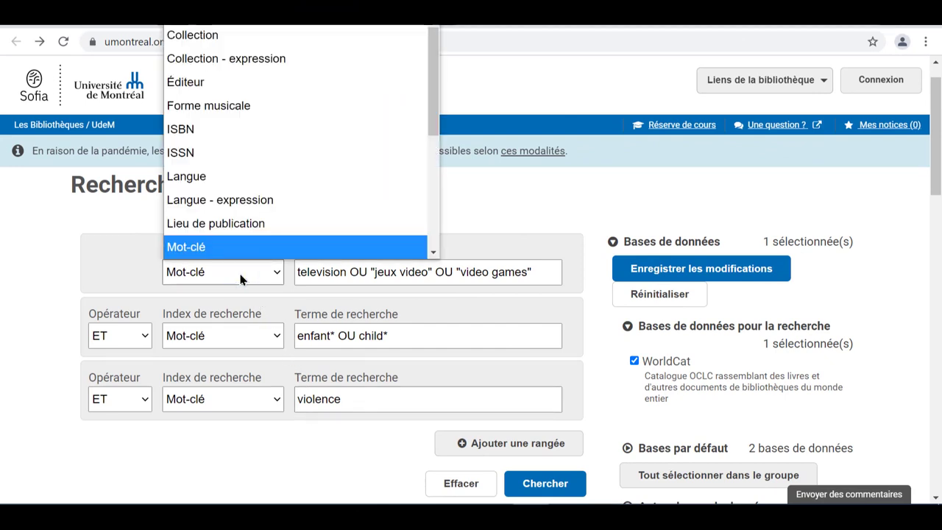
pyautogui.scroll(-4, 237, 193)
pyautogui.click(225, 180)
pyautogui.click(220, 326)
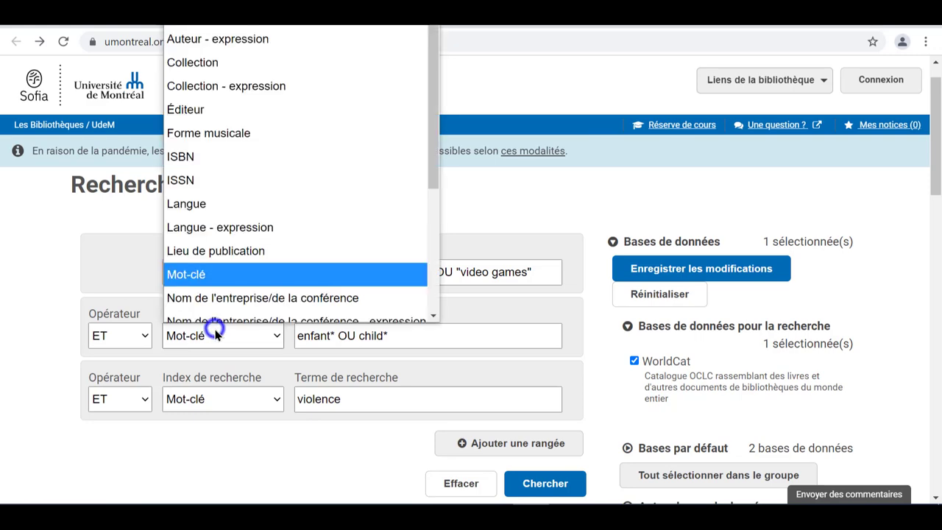
pyautogui.scroll(-3, 213, 243)
pyautogui.click(213, 244)
pyautogui.click(212, 400)
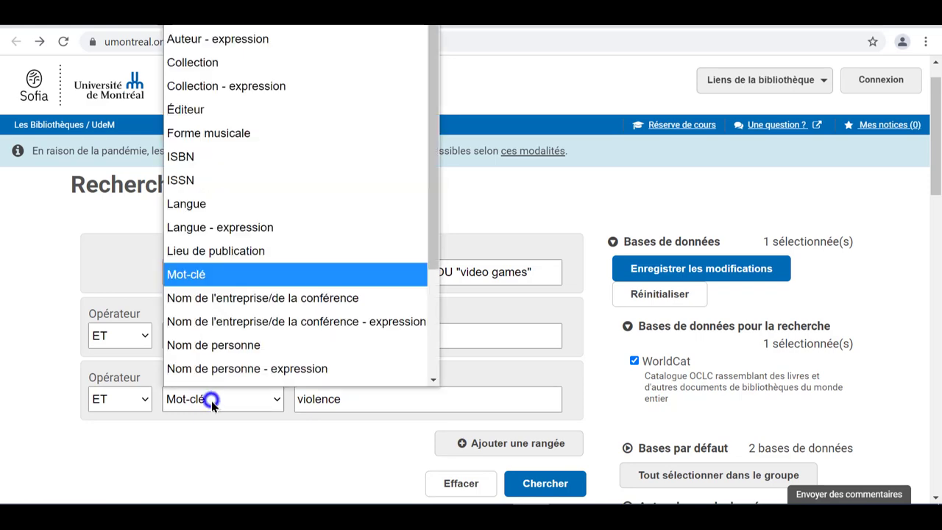
pyautogui.scroll(-2, 221, 307)
pyautogui.click(220, 318)
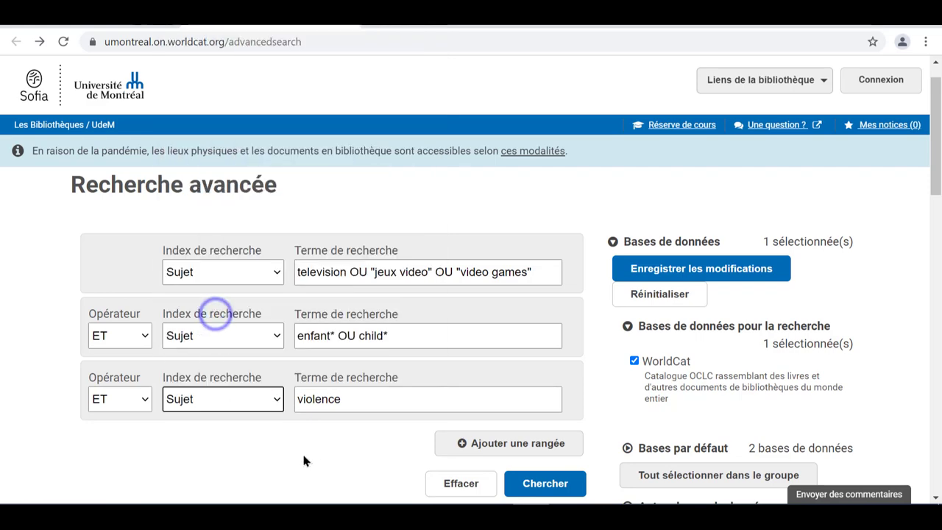
pyautogui.click(345, 456)
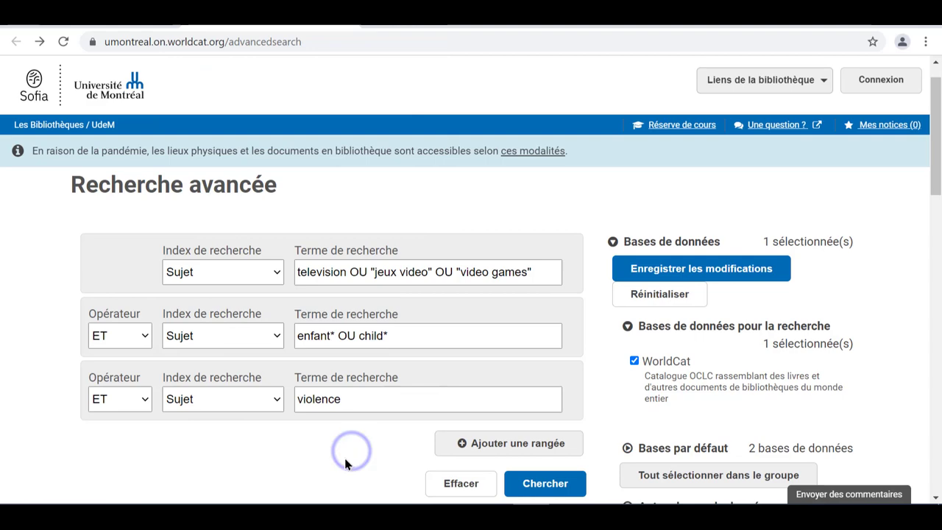
# Run the subject search and look through the highlighted subjects of the first results.
pyautogui.click(542, 483)
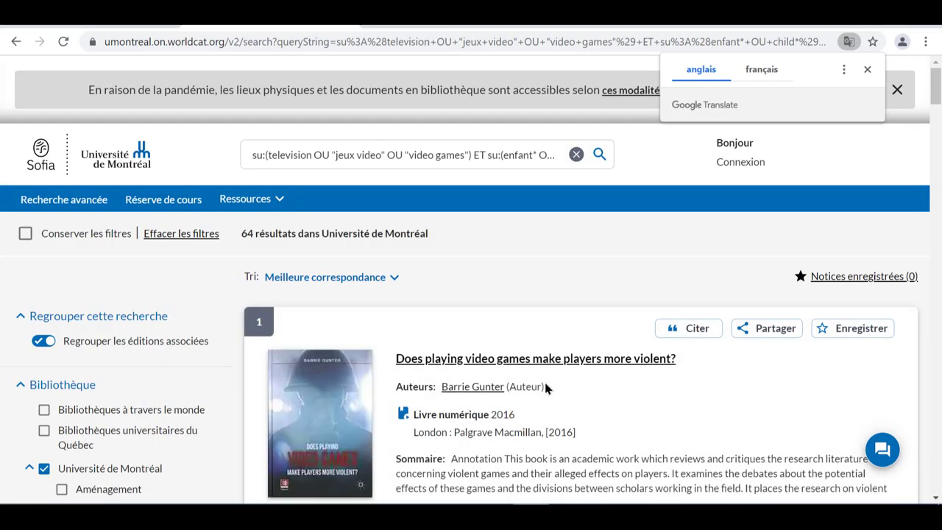
pyautogui.scroll(-10, 564, 295)
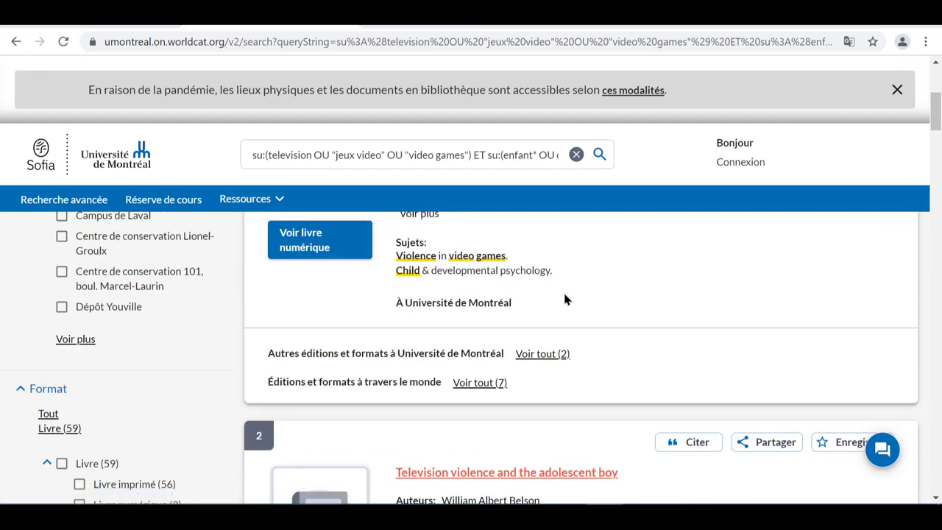
pyautogui.scroll(-1, 565, 299)
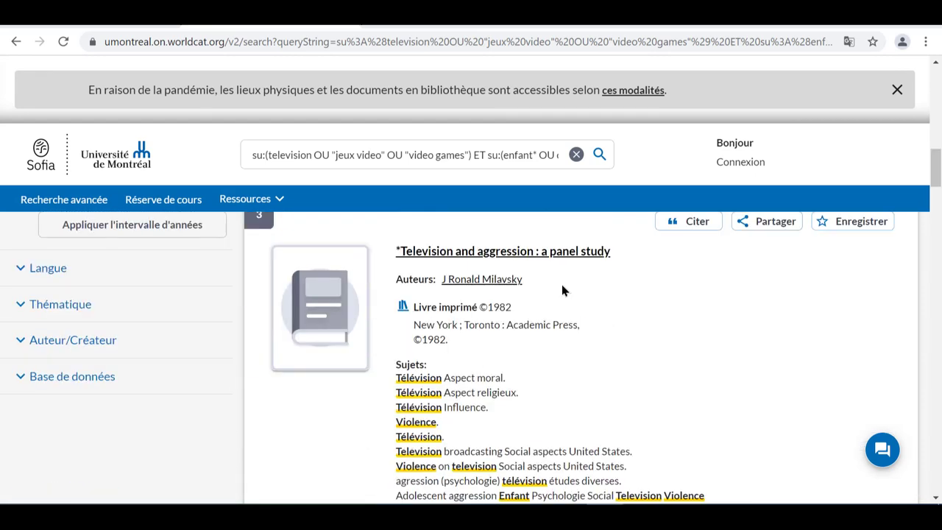
# Open the record "Television and aggression : a panel study" and examine its Sujets section for additional subject terms.
pyautogui.click(538, 252)
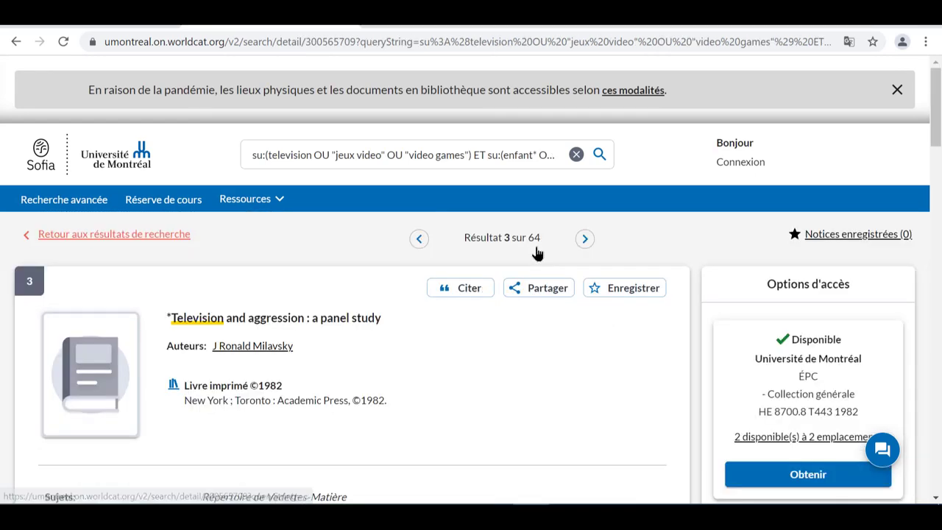
pyautogui.scroll(-1, 458, 376)
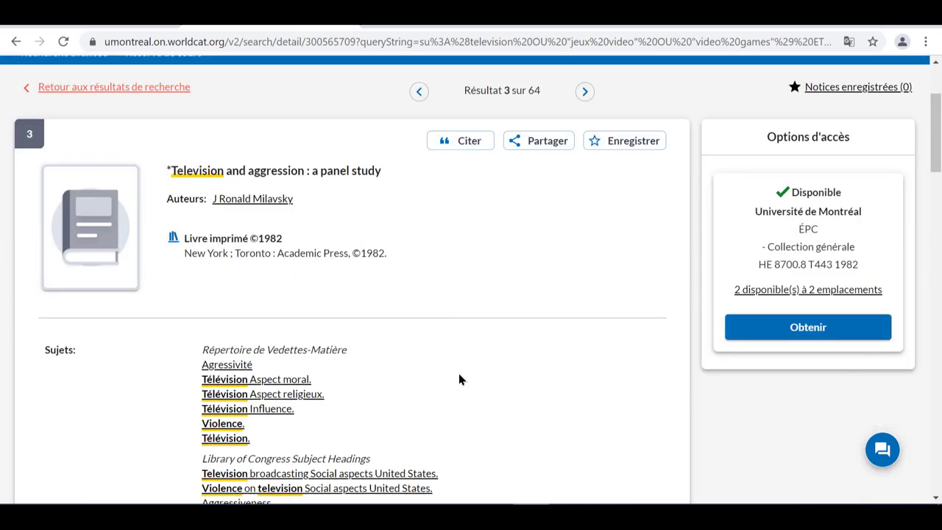
pyautogui.scroll(-1, 427, 365)
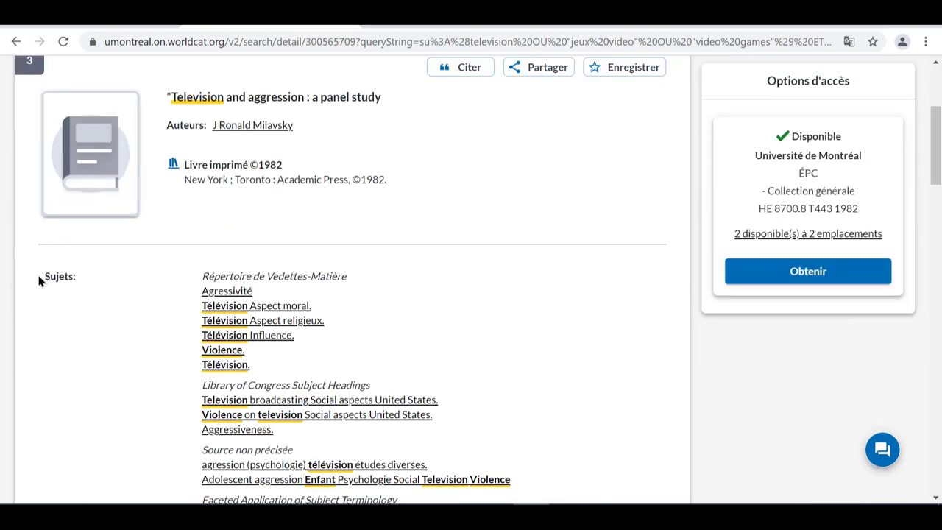
pyautogui.moveTo(36, 272); pyautogui.dragTo(93, 277)
pyautogui.click(125, 305)
pyautogui.scroll(3, 158, 293)
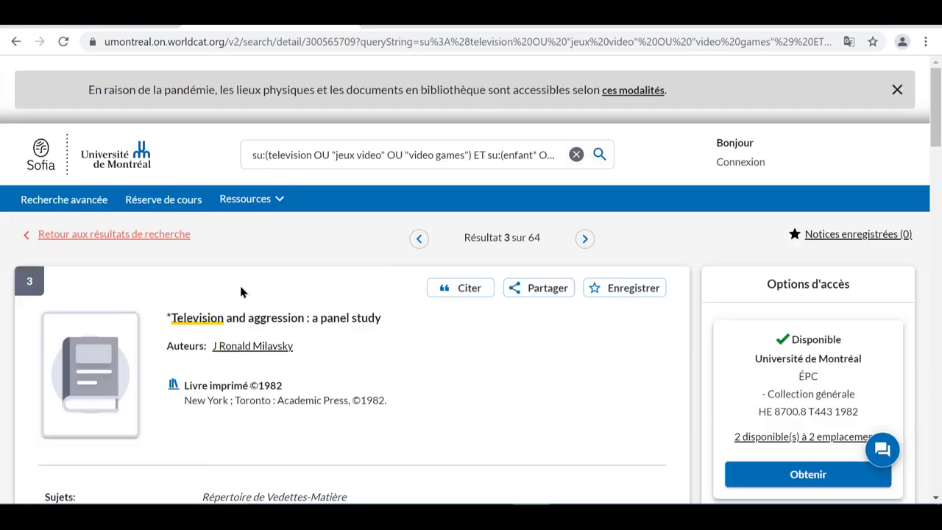
# Expand the violence subject term to "violence OU agressivite" in the query and rerun the search.
pyautogui.click(558, 153)
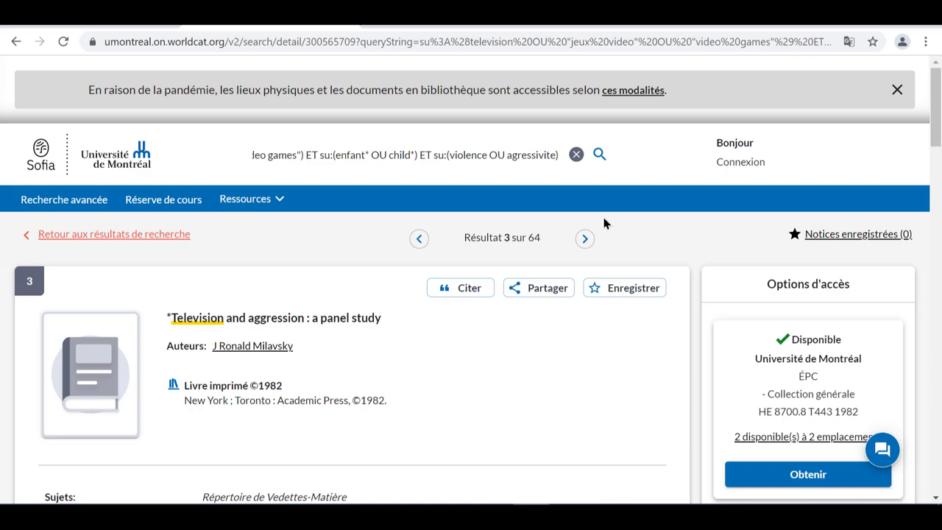
pyautogui.click(599, 156)
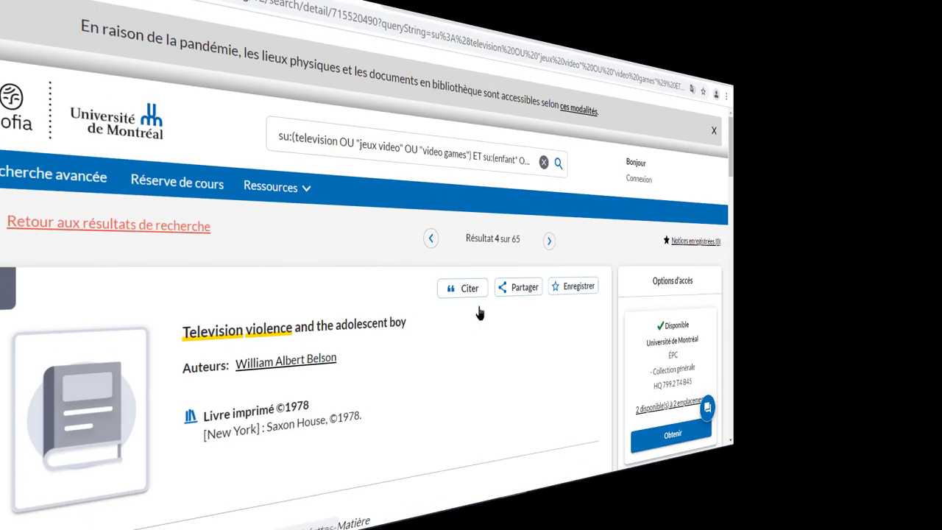
# Examine the Université de Montréal availability of "Television violence and the adolescent boy", checking the ÉPC location, call number and status.
pyautogui.scroll(-9, 511, 392)
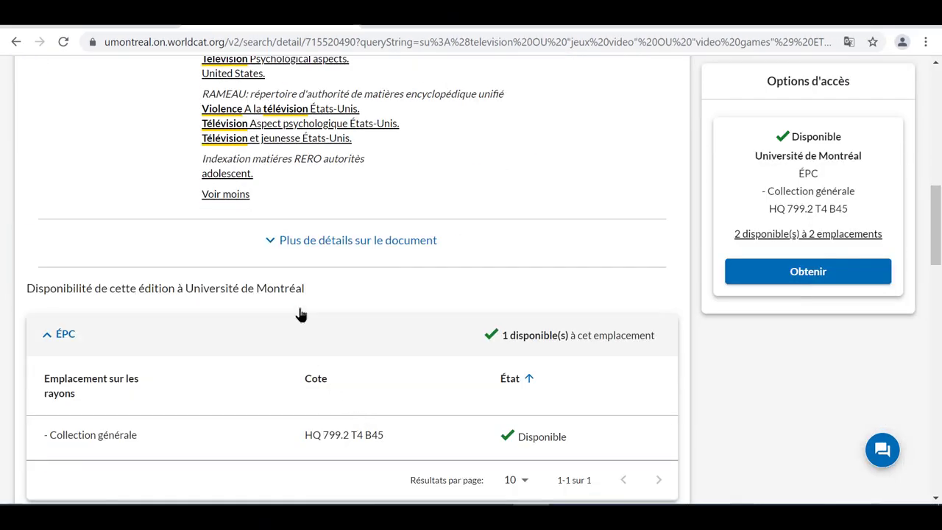
pyautogui.click(28, 286)
pyautogui.moveTo(28, 286); pyautogui.dragTo(313, 291)
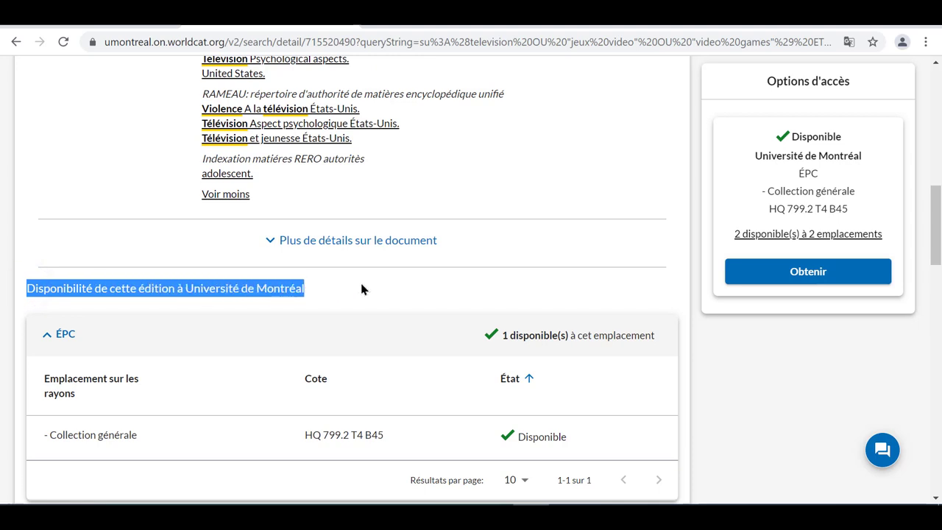
pyautogui.scroll(-2, 361, 289)
pyautogui.press('Tab')
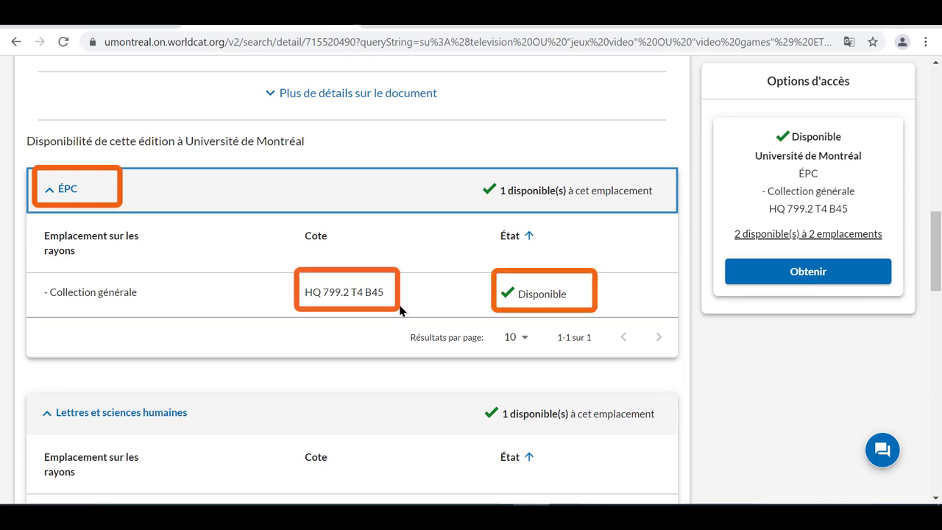
pyautogui.click(405, 300)
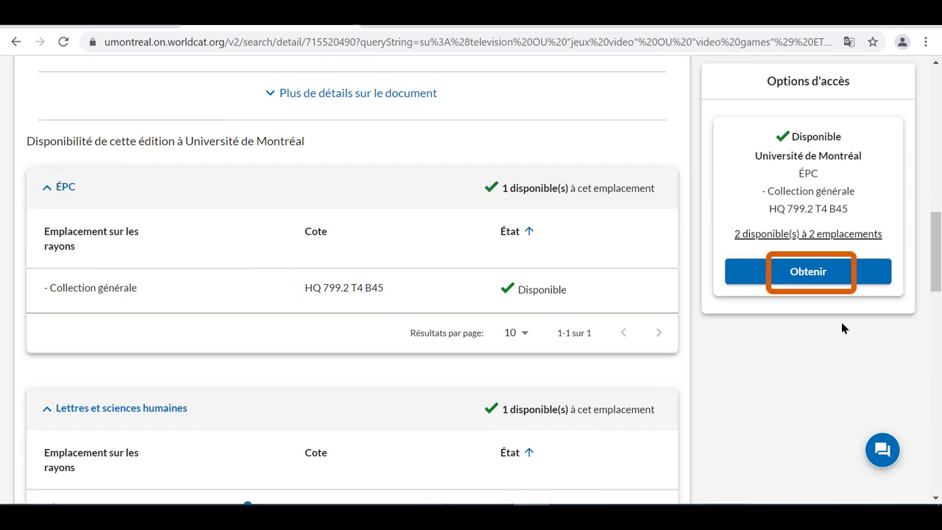